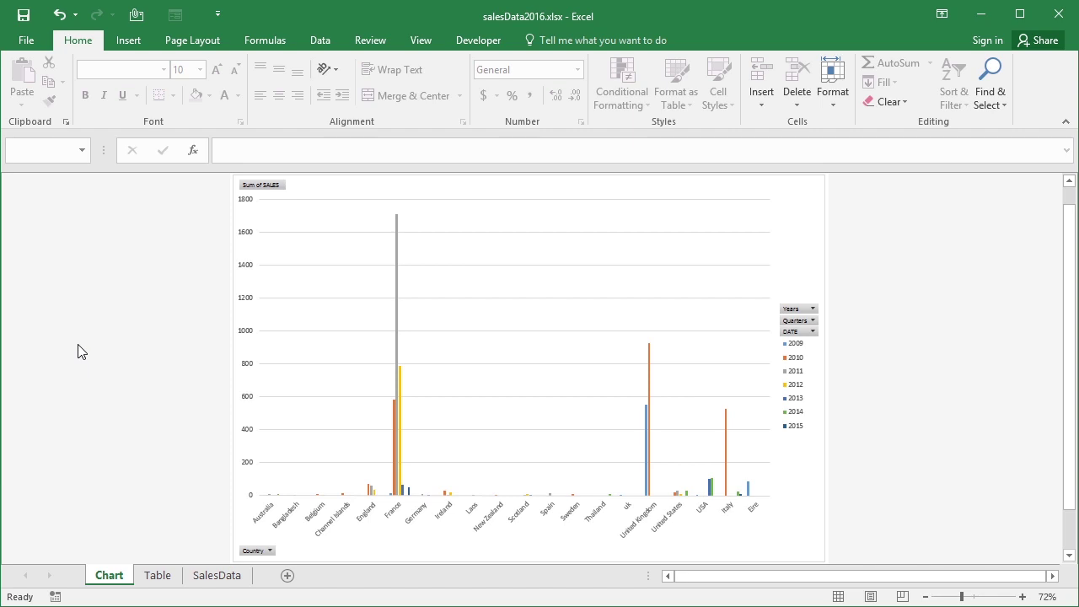
Step: Select the sales PivotChart on the Chart sheet to show the PivotChart Fields pane
{"action": "left_click", "coordinate": [789, 210]}
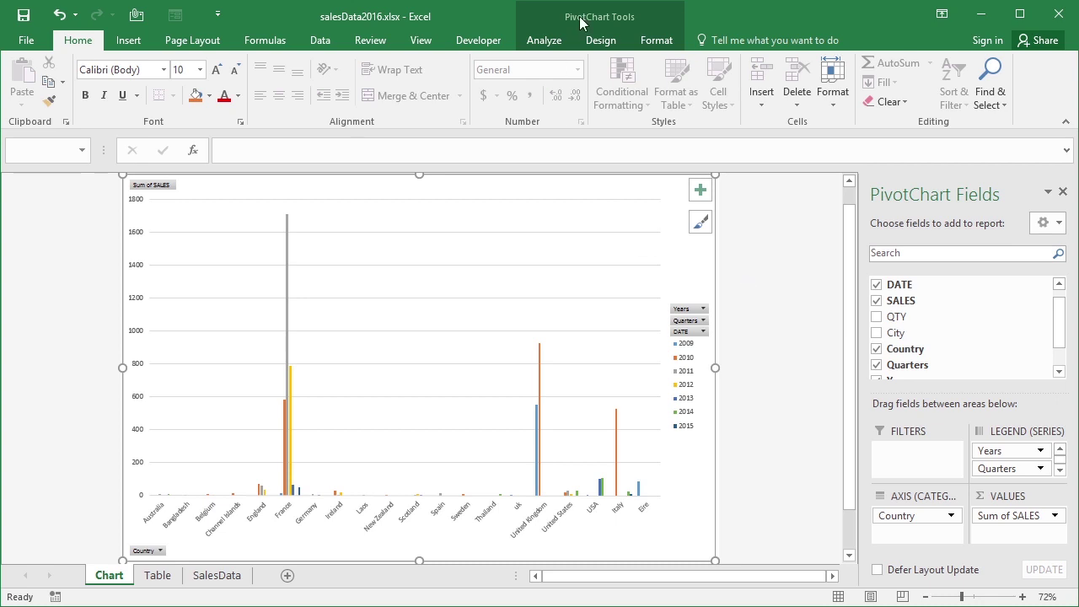
Step: Browse the line, pie, bar and area categories in the Change Chart Type dialog
{"action": "left_click", "coordinate": [602, 42]}
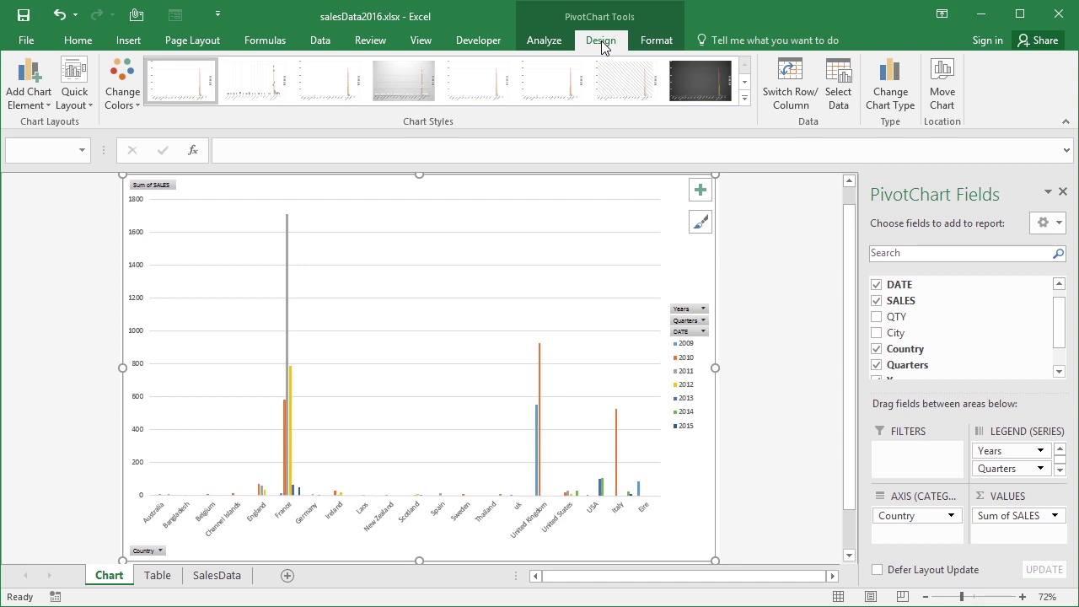
{"action": "left_click", "coordinate": [875, 95]}
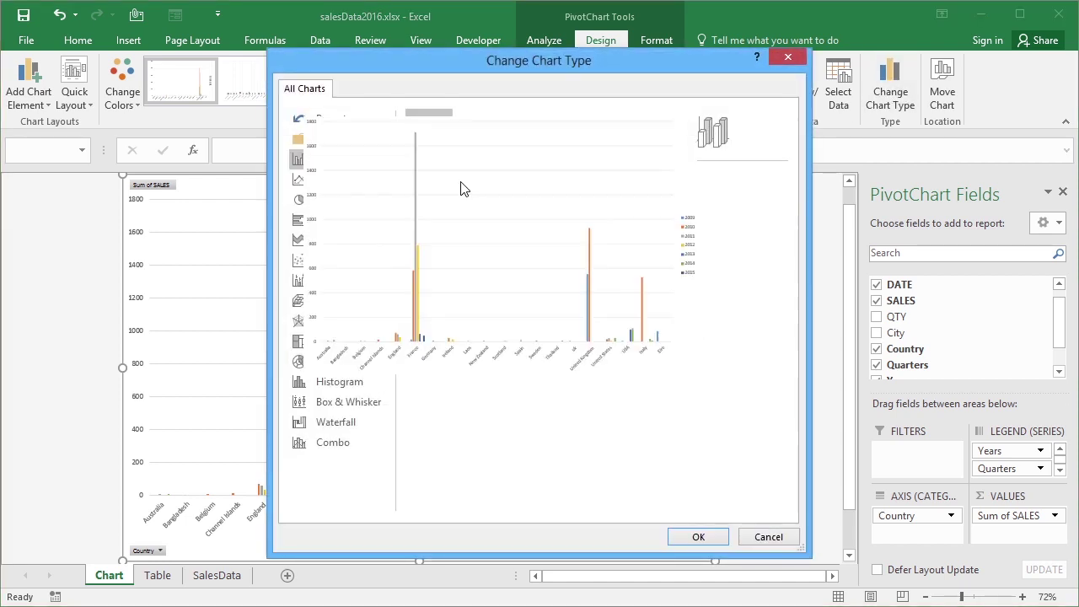
{"action": "left_click", "coordinate": [345, 178]}
{"action": "left_click", "coordinate": [340, 203]}
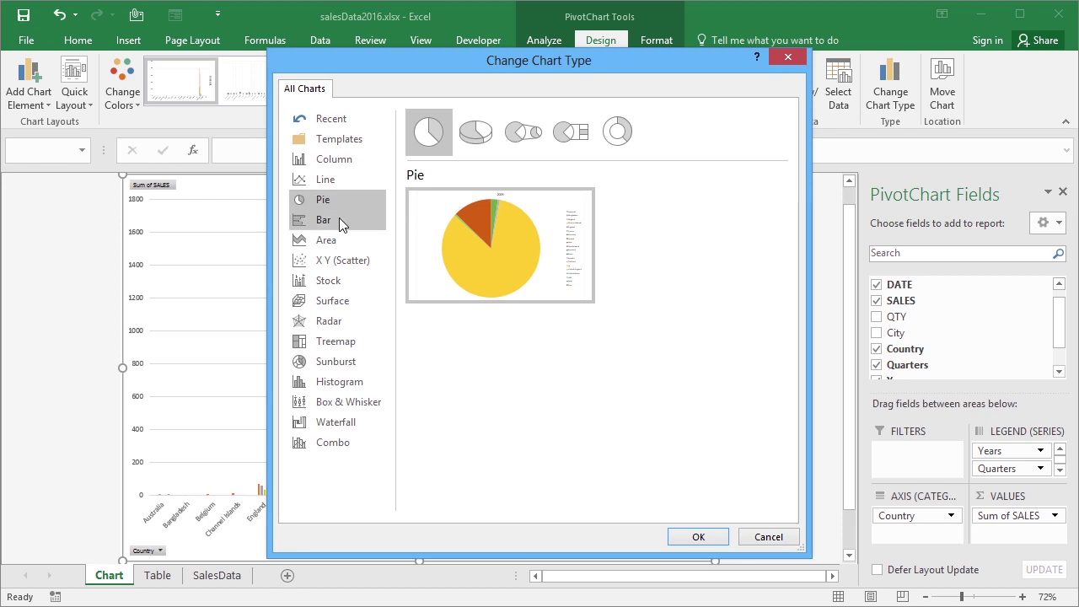
{"action": "left_click", "coordinate": [339, 219]}
{"action": "left_click", "coordinate": [333, 241]}
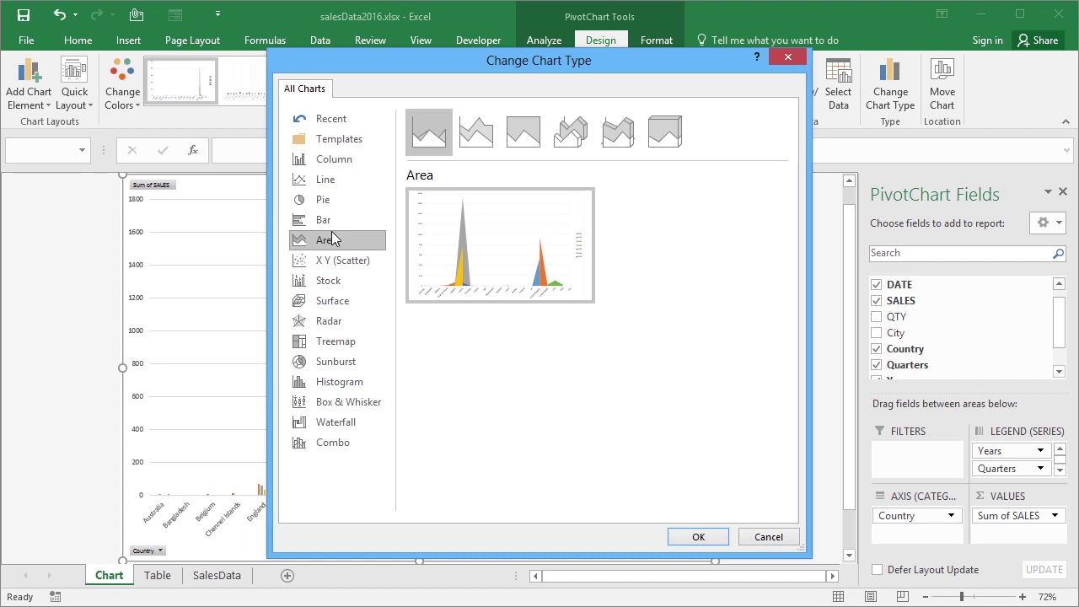
{"action": "left_click", "coordinate": [335, 178]}
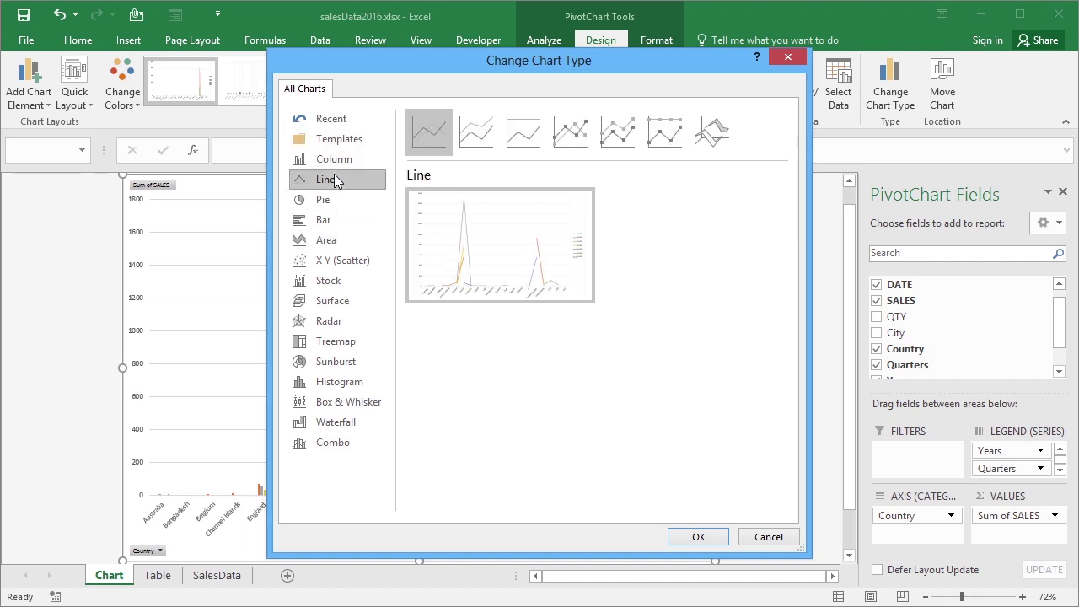
Step: Compare the line variants and switch the chart to Line with Markers
{"action": "left_click", "coordinate": [472, 138]}
{"action": "left_click", "coordinate": [516, 134]}
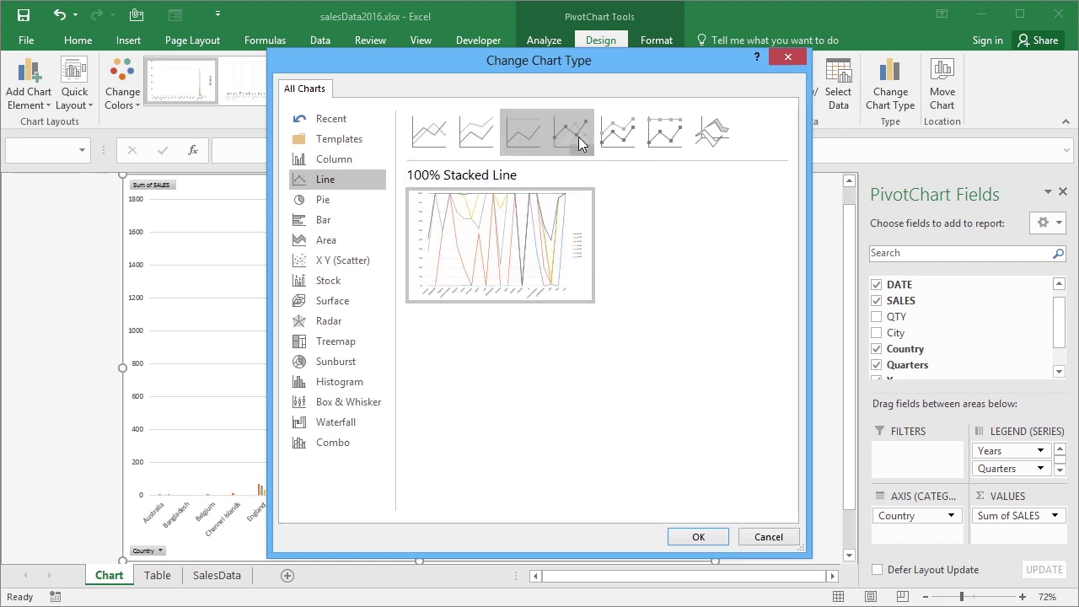
{"action": "left_click", "coordinate": [580, 140]}
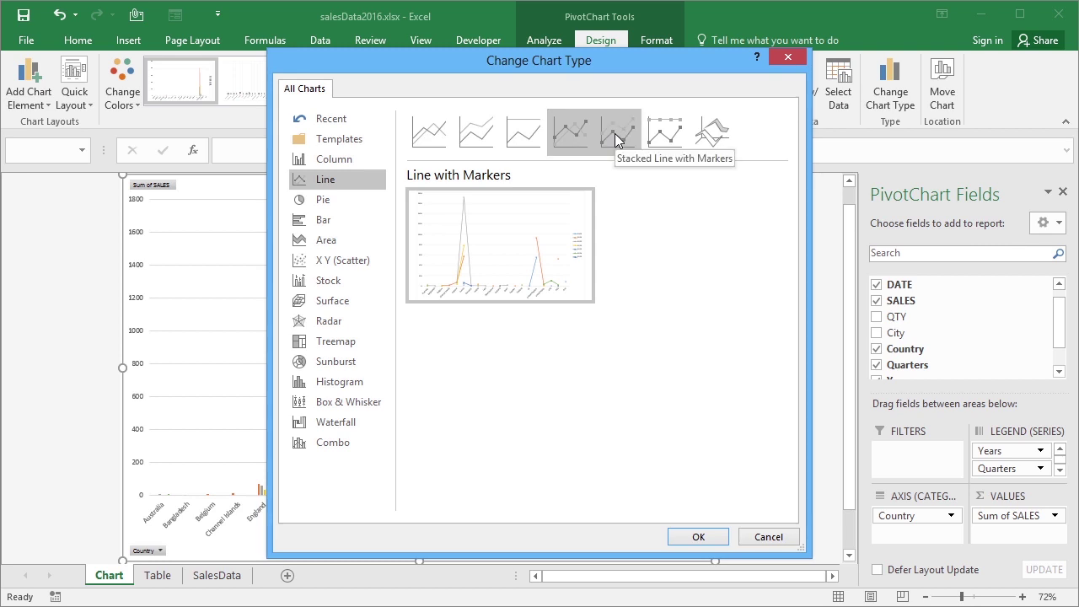
{"action": "left_click", "coordinate": [614, 133]}
{"action": "left_click", "coordinate": [658, 126]}
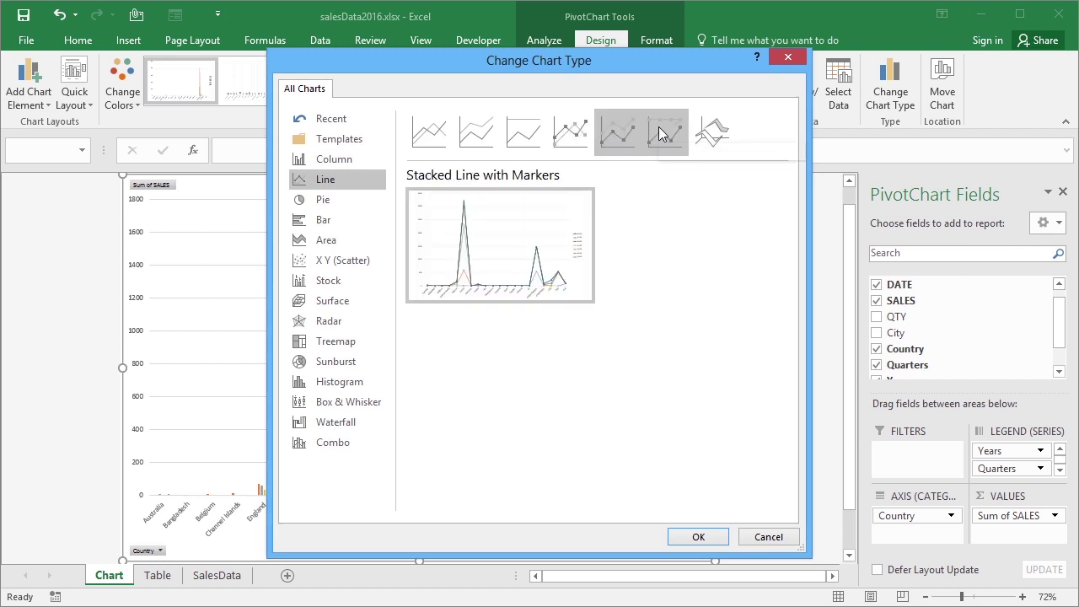
{"action": "left_click", "coordinate": [704, 128]}
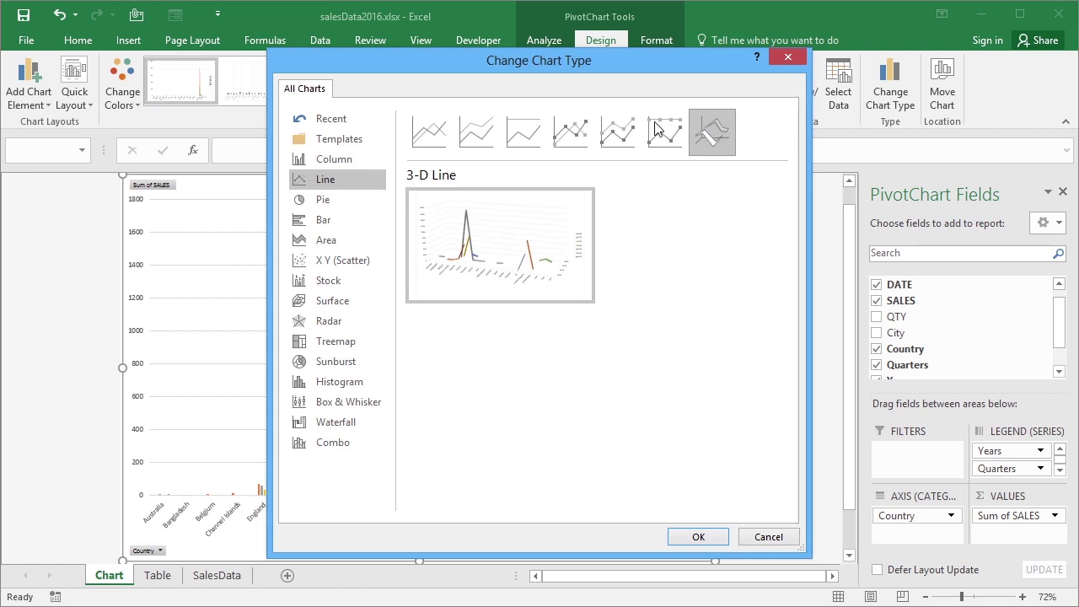
{"action": "left_click", "coordinate": [571, 121]}
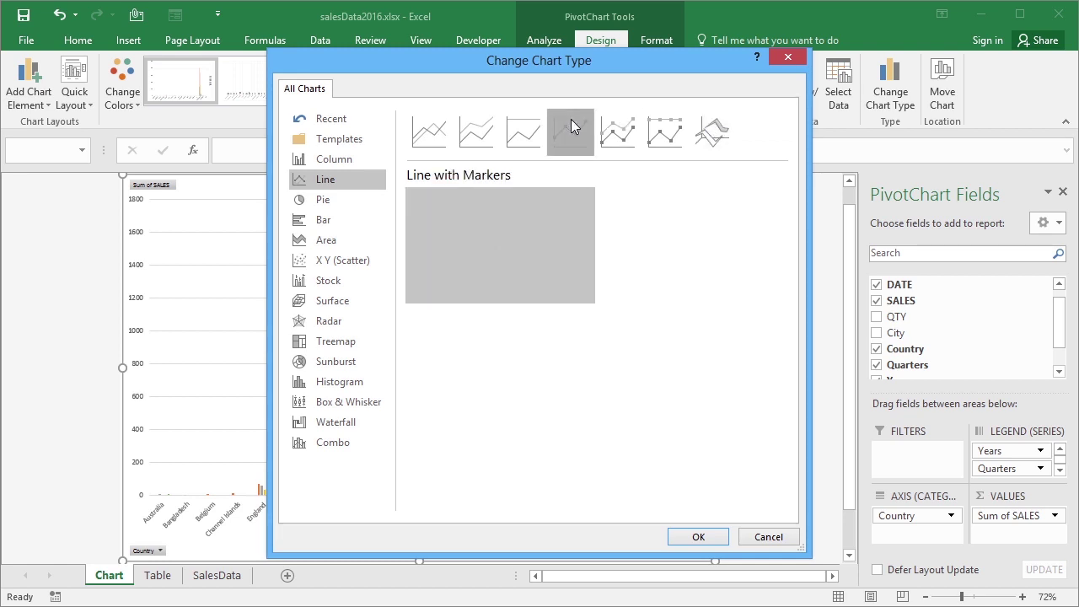
{"action": "left_click", "coordinate": [698, 537]}
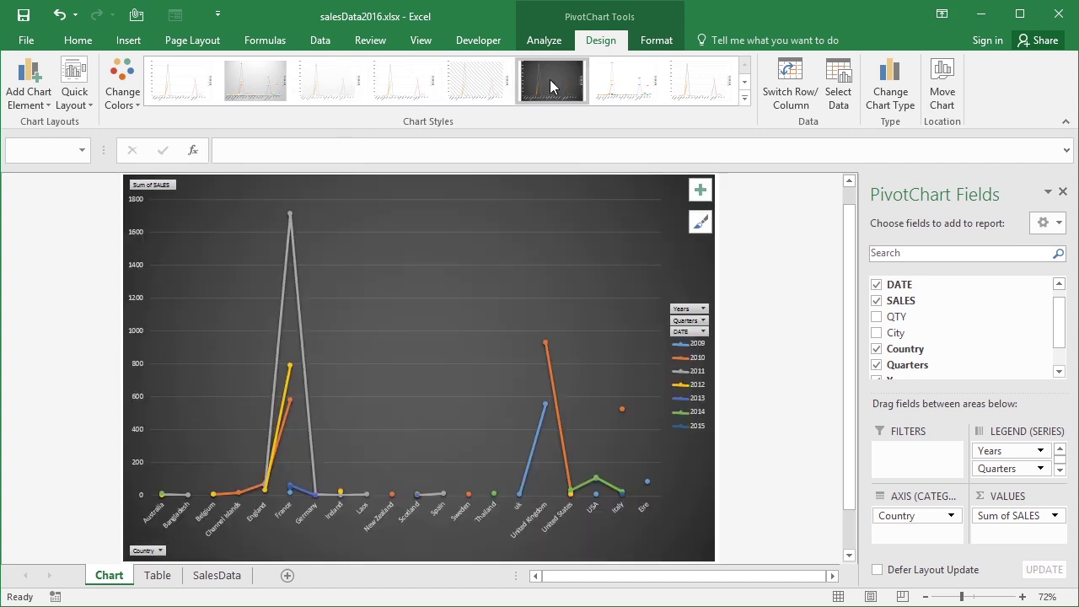
Step: Apply the dark chart style and the orange, yellow and green colour palette
{"action": "left_click", "coordinate": [550, 79]}
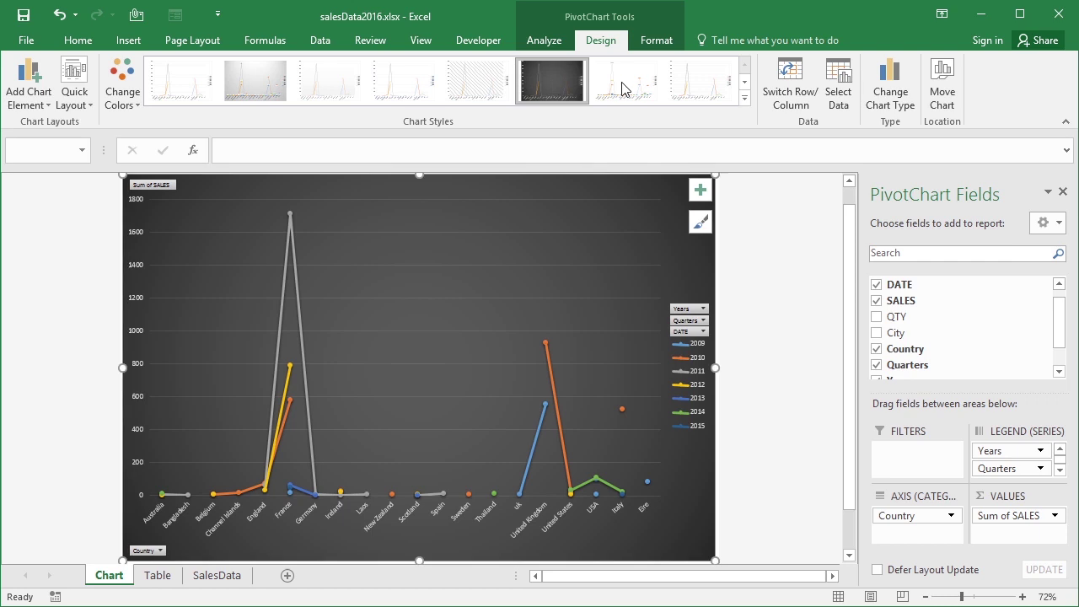
{"action": "left_click", "coordinate": [746, 99]}
{"action": "left_click", "coordinate": [478, 123]}
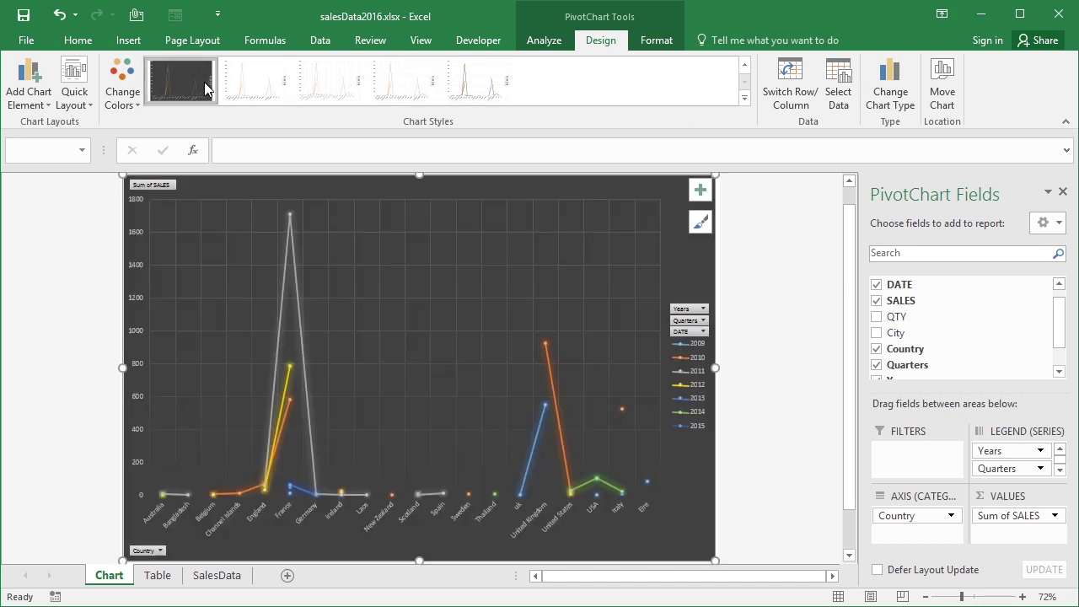
{"action": "left_click", "coordinate": [206, 86]}
{"action": "left_click", "coordinate": [134, 103]}
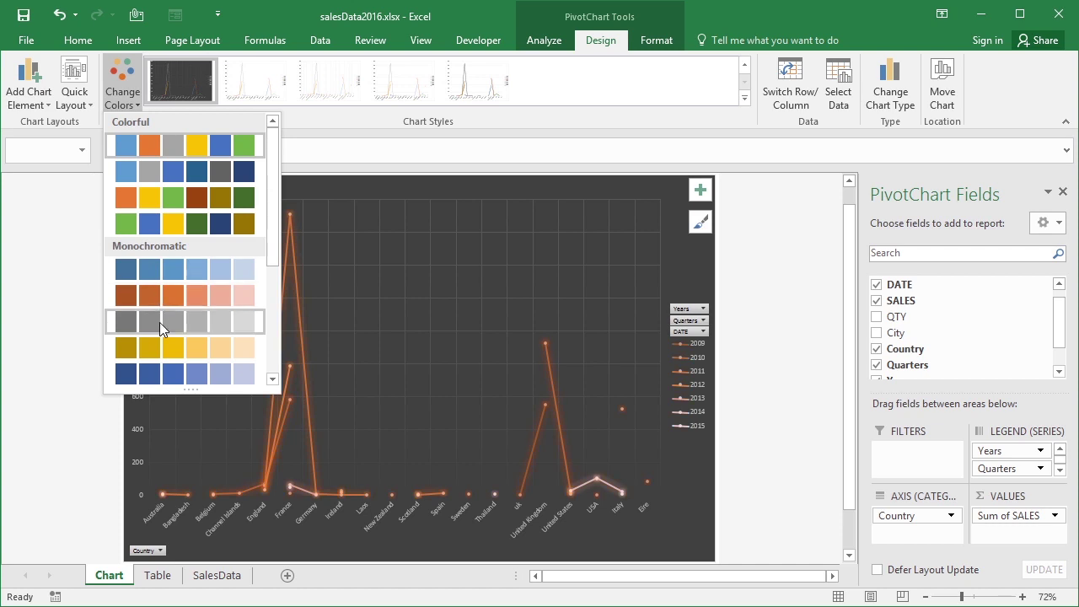
{"action": "left_click", "coordinate": [183, 204]}
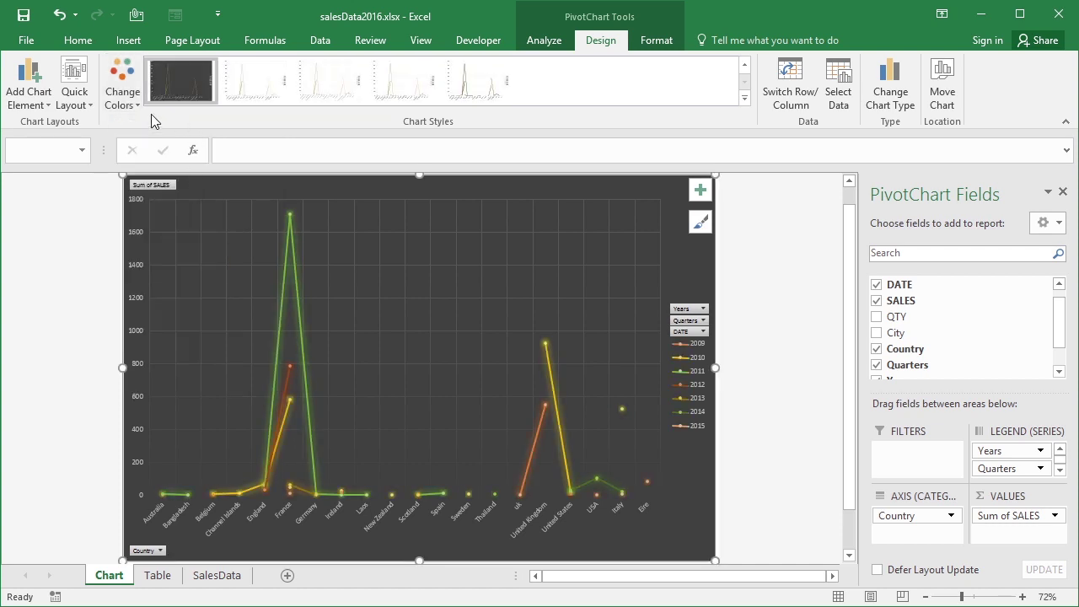
Step: Apply Quick Layout 1 to add a chart title, vertical axis title and right legend
{"action": "left_click", "coordinate": [90, 107]}
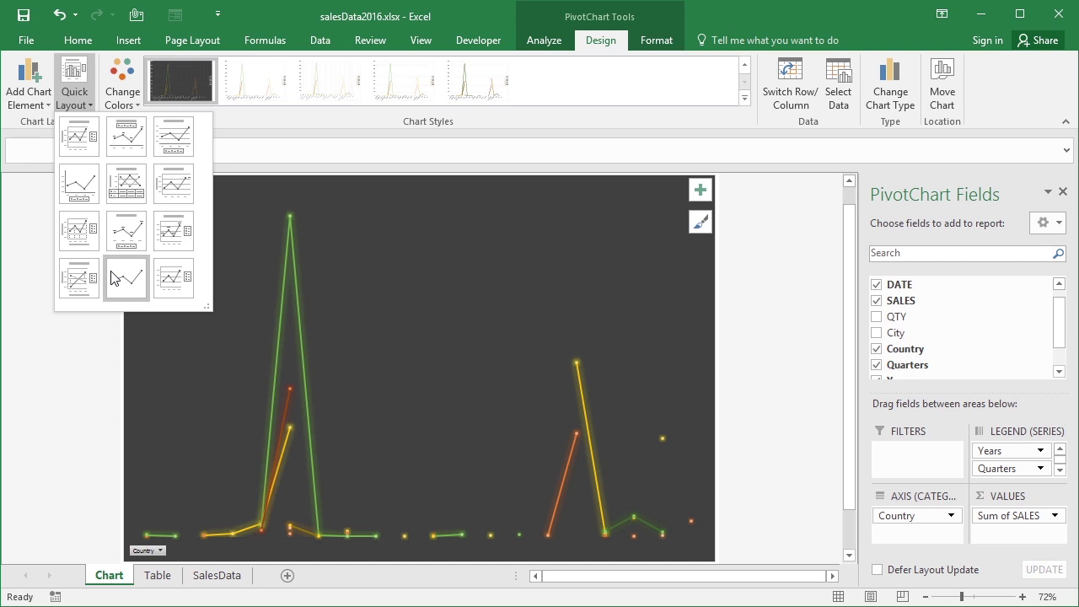
{"action": "left_click", "coordinate": [96, 140]}
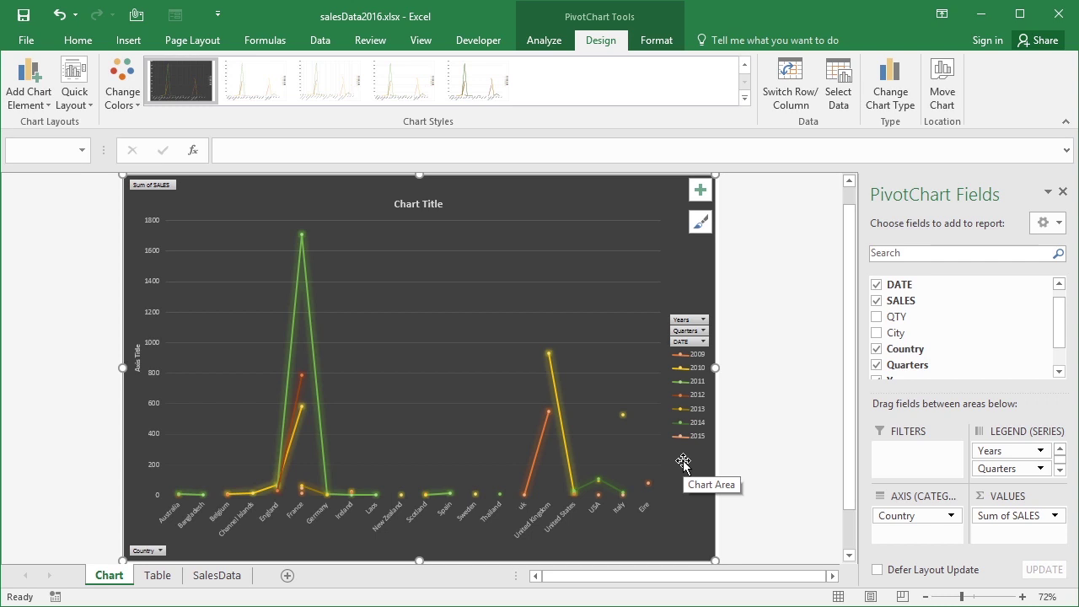
{"action": "left_click", "coordinate": [891, 106]}
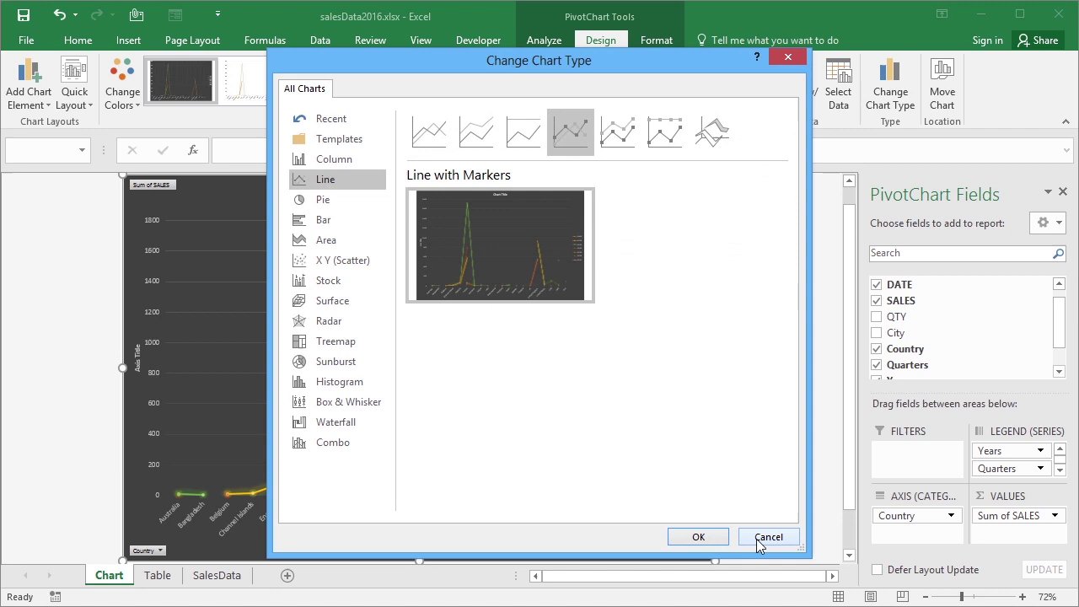
{"action": "left_click", "coordinate": [761, 536]}
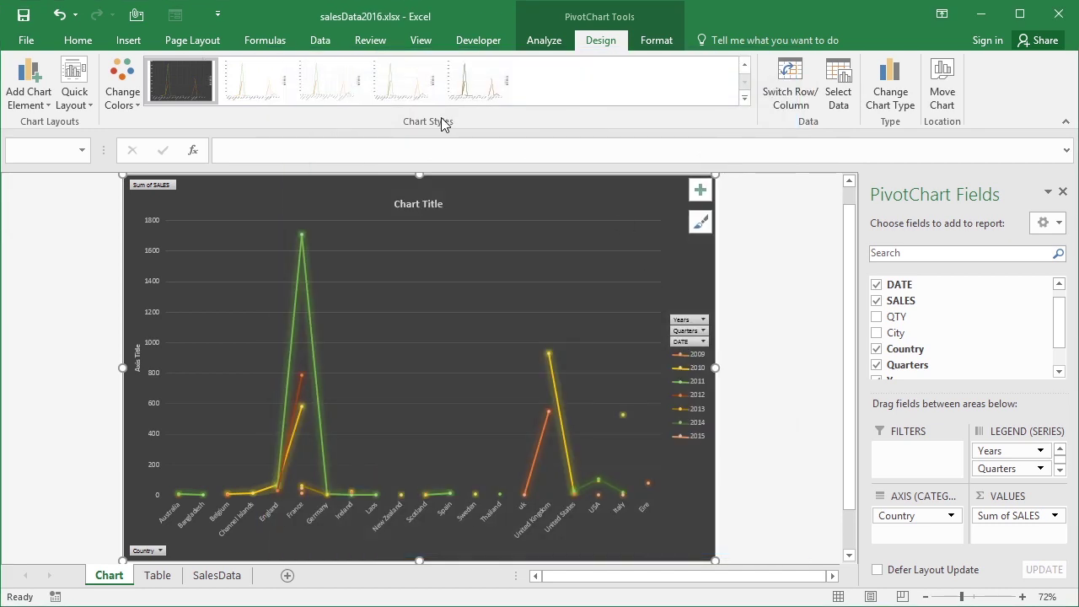
{"action": "left_click", "coordinate": [134, 103]}
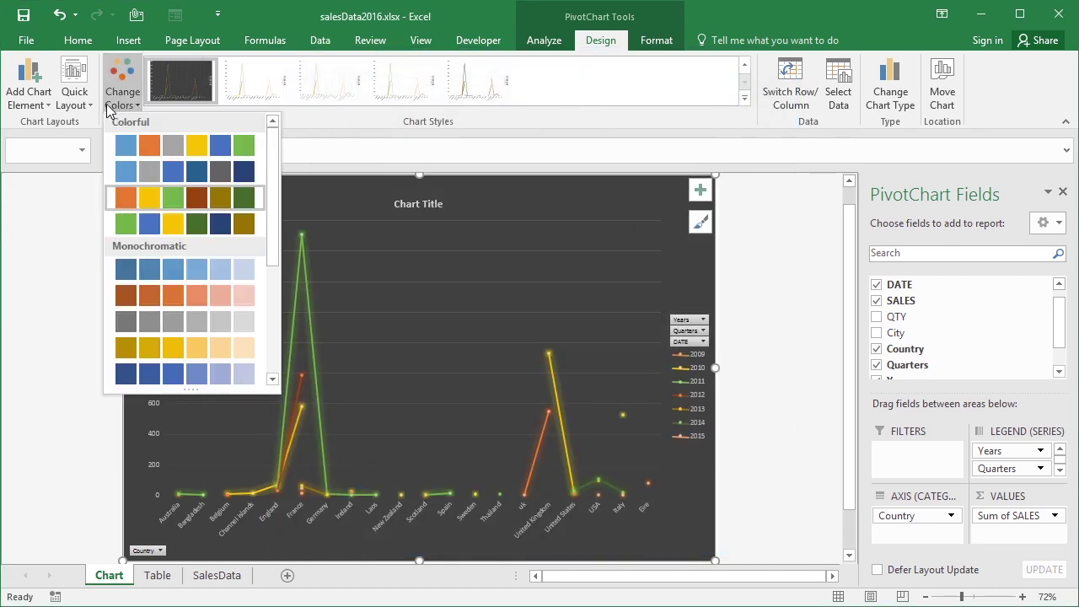
{"action": "left_click", "coordinate": [92, 100]}
{"action": "left_click", "coordinate": [92, 101]}
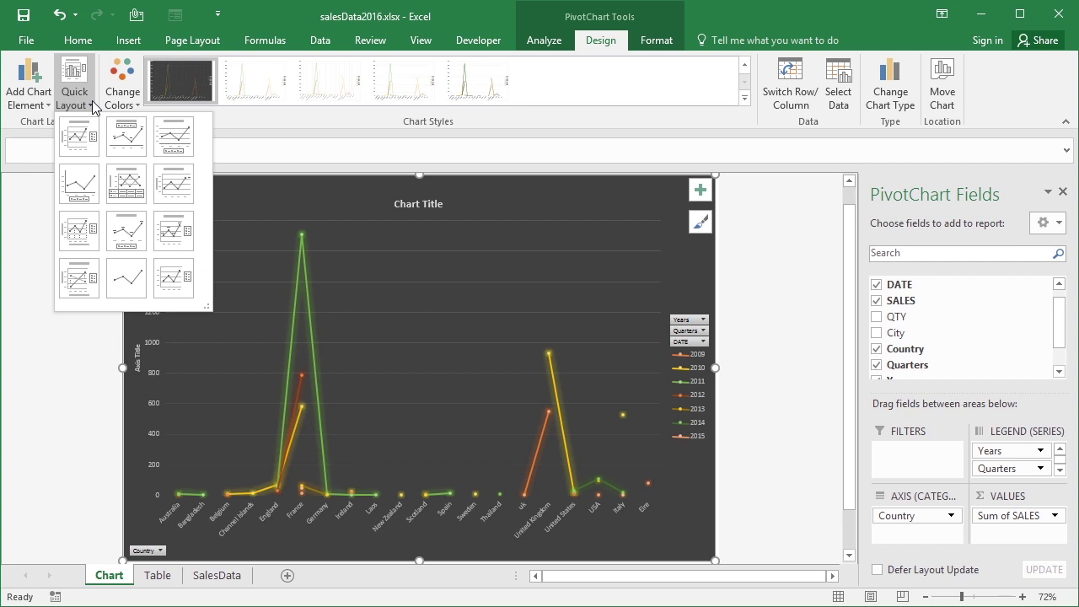
{"action": "left_click", "coordinate": [91, 101]}
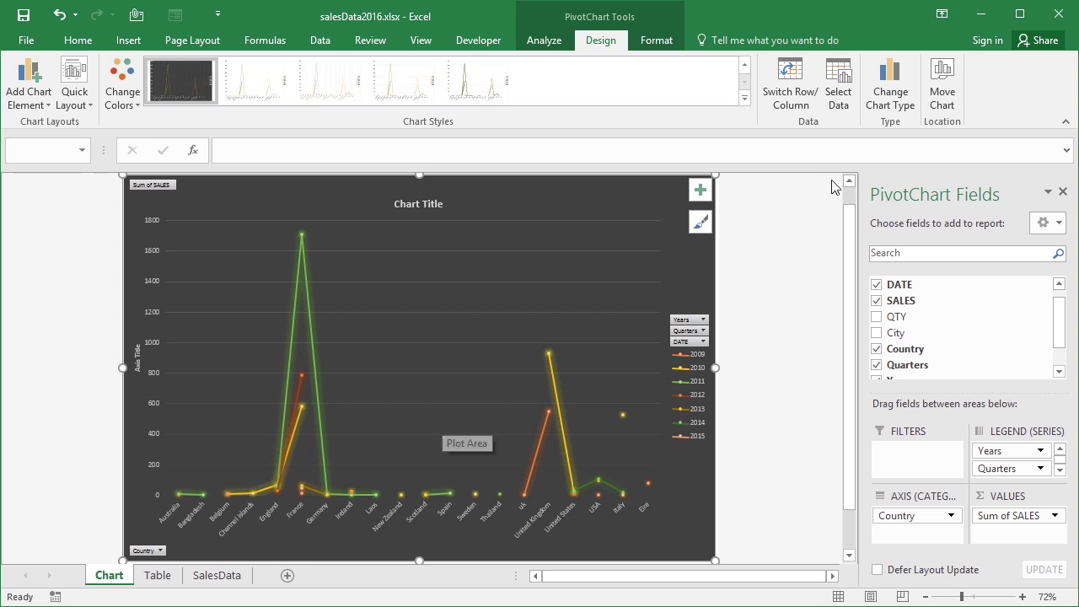
Step: Move the PivotChart as an embedded object onto the Table sheet
{"action": "left_click", "coordinate": [942, 91]}
{"action": "left_click", "coordinate": [456, 226]}
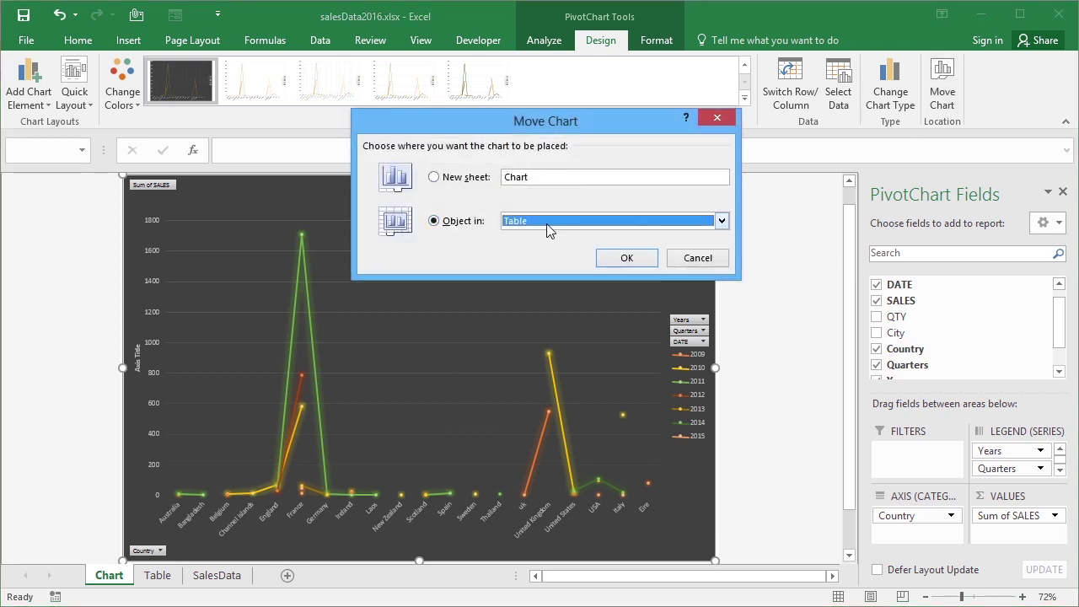
{"action": "left_click", "coordinate": [546, 224]}
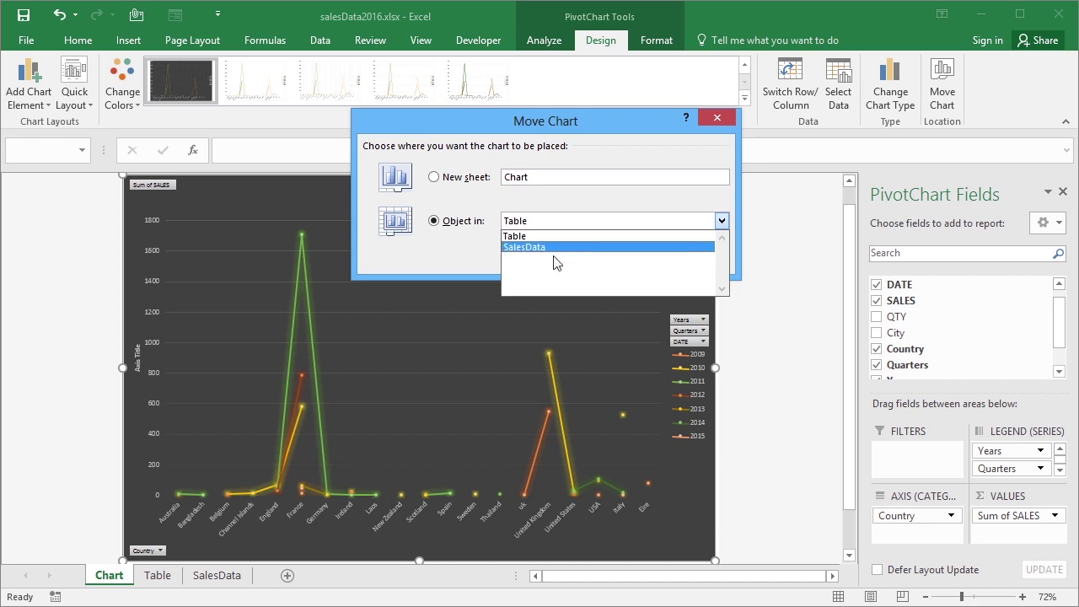
{"action": "left_click", "coordinate": [551, 235]}
{"action": "left_click", "coordinate": [626, 259]}
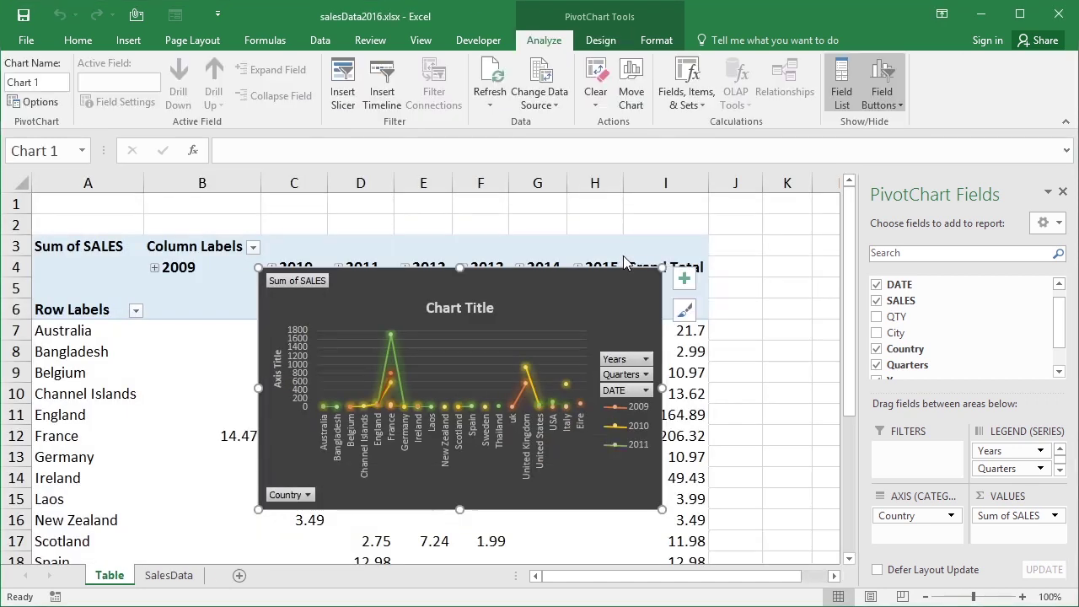
Step: Reposition and enlarge the chart over the pivot table
{"action": "left_click_drag", "start_coordinate": [647, 310], "coordinate": [721, 271]}
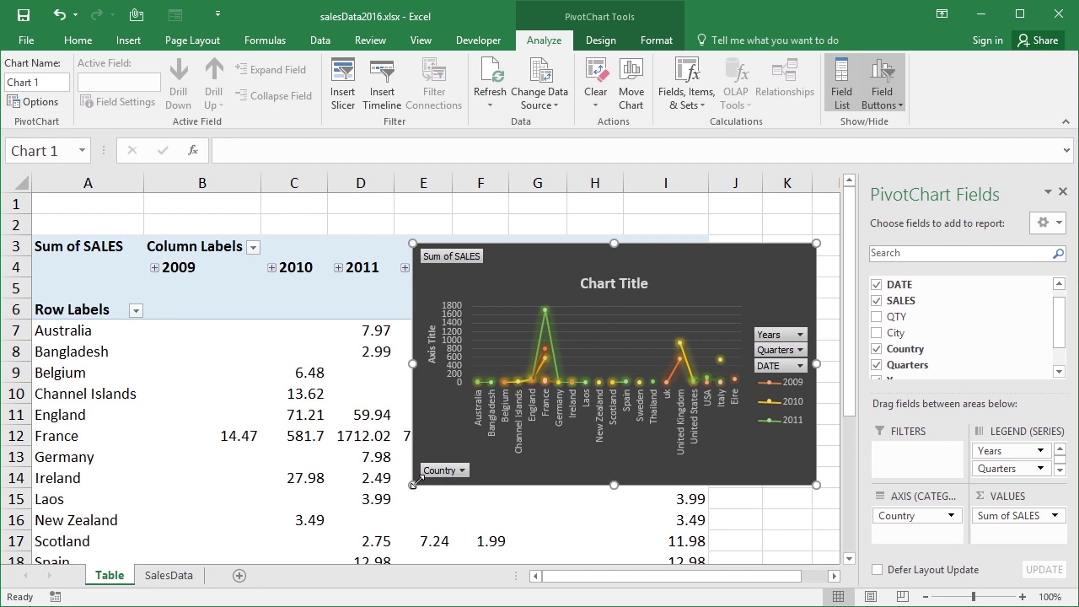
{"action": "left_click_drag", "start_coordinate": [411, 484], "coordinate": [299, 555]}
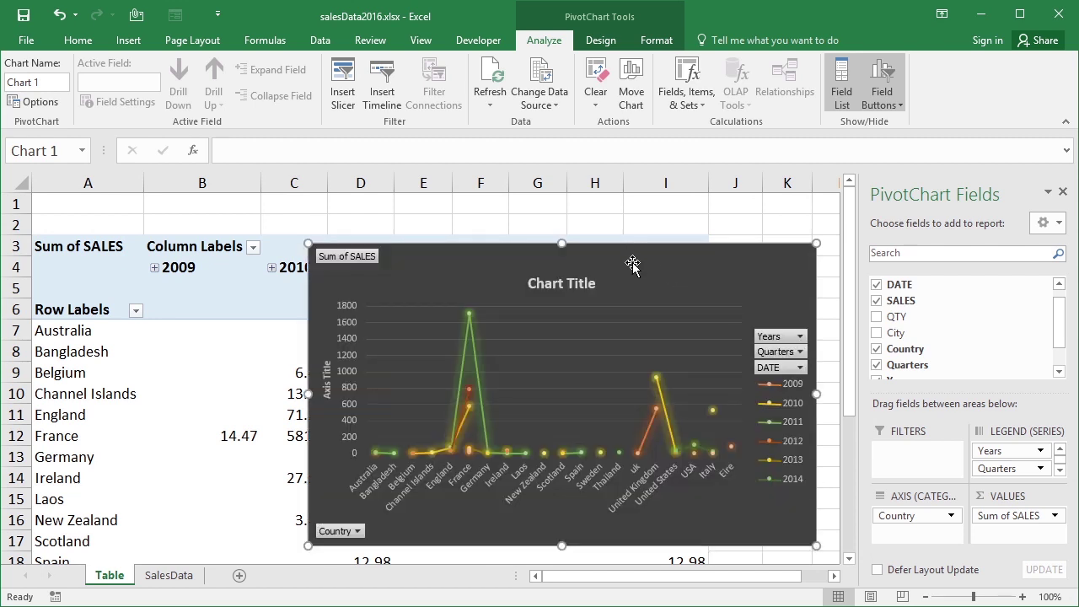
{"action": "left_click_drag", "start_coordinate": [631, 265], "coordinate": [627, 228]}
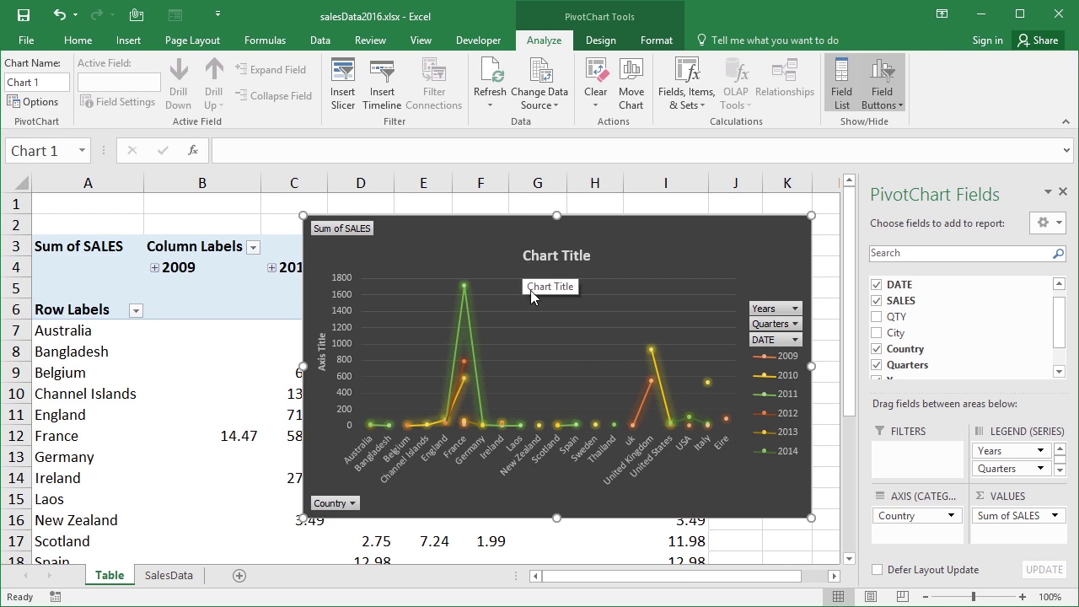
Step: Change the 12/30/2014 Thailand sale in SalesData cell C10 from 4.49 to 200, then return to Table
{"action": "left_click", "coordinate": [169, 574]}
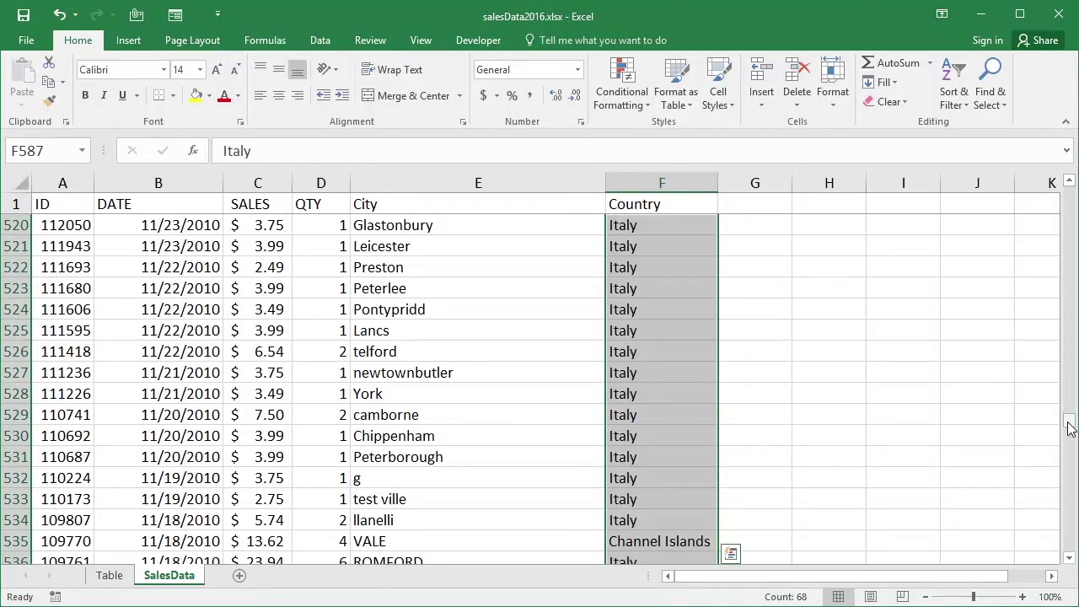
{"action": "left_click_drag", "start_coordinate": [1069, 420], "coordinate": [1069, 192]}
{"action": "left_click", "coordinate": [274, 393]}
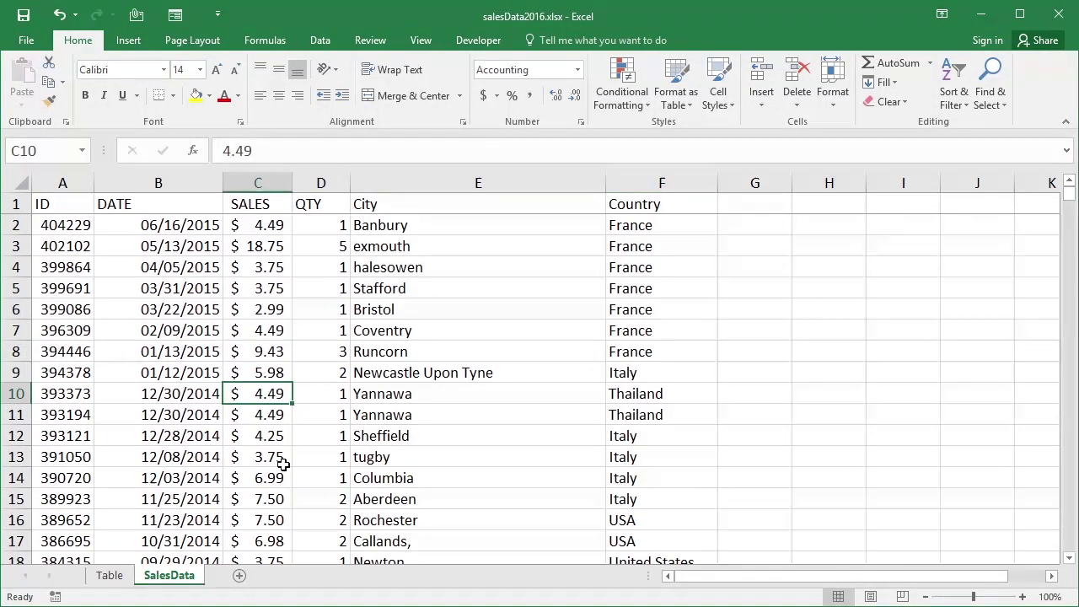
{"action": "left_click", "coordinate": [97, 579]}
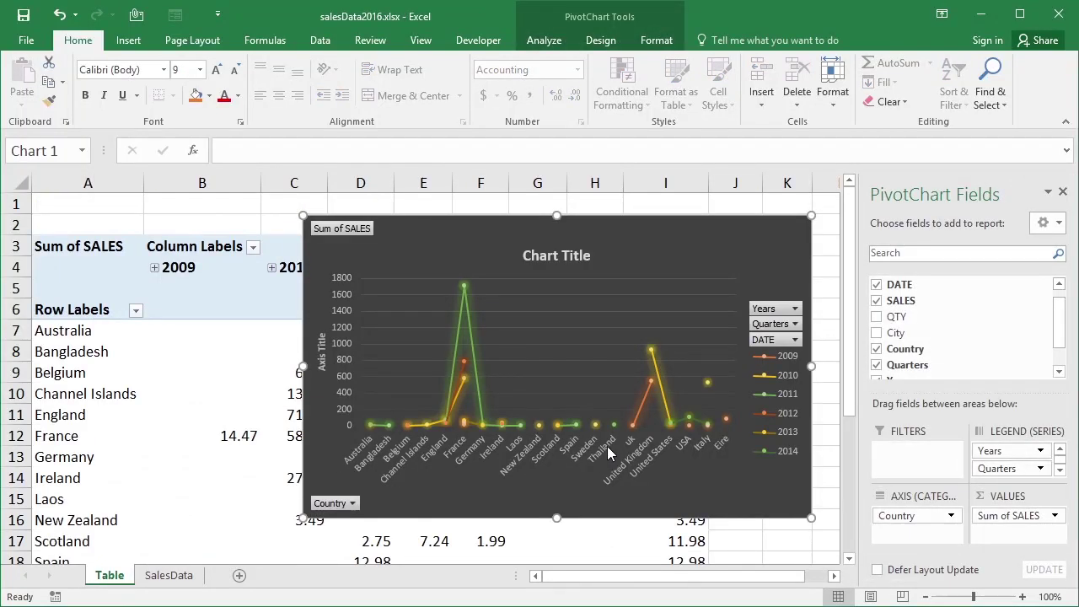
{"action": "mouse_move", "coordinate": [618, 432]}
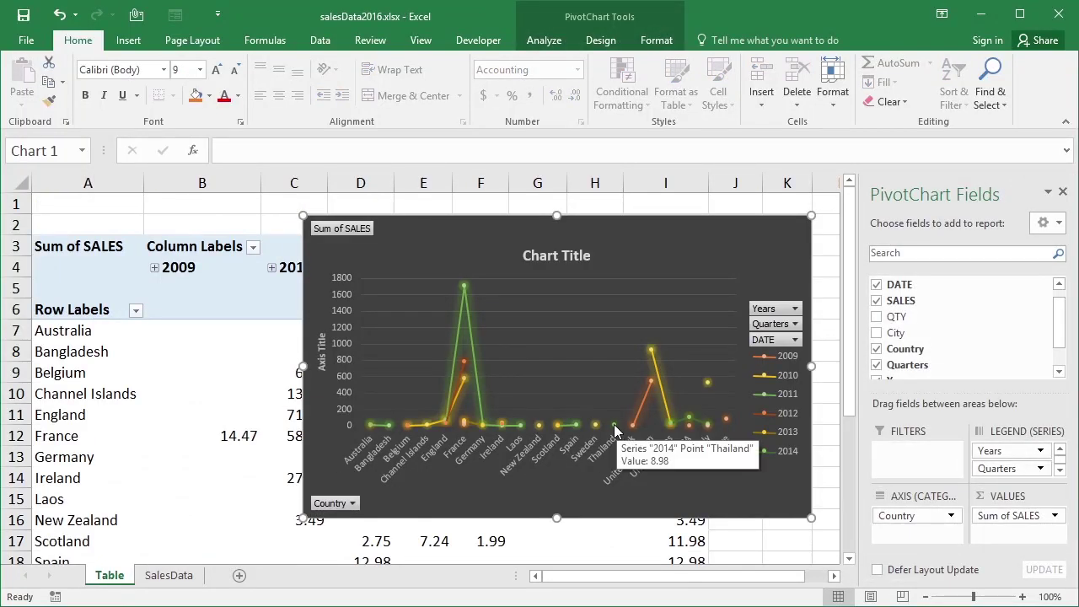
{"action": "left_click", "coordinate": [169, 575]}
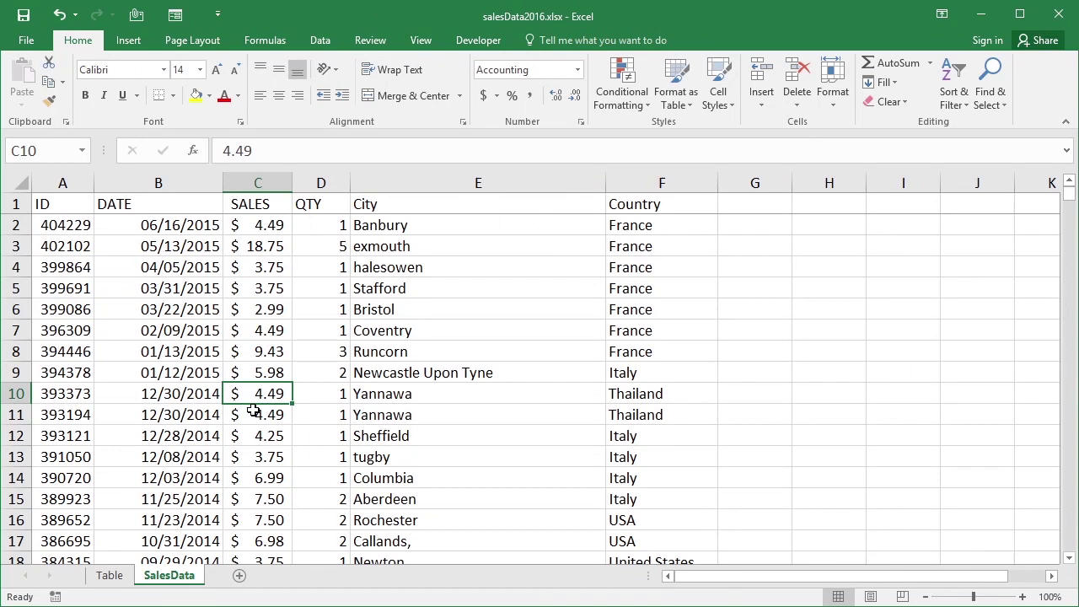
{"action": "type", "text": "200"}
{"action": "key", "text": "ctrl+Return"}
{"action": "left_click", "coordinate": [108, 575]}
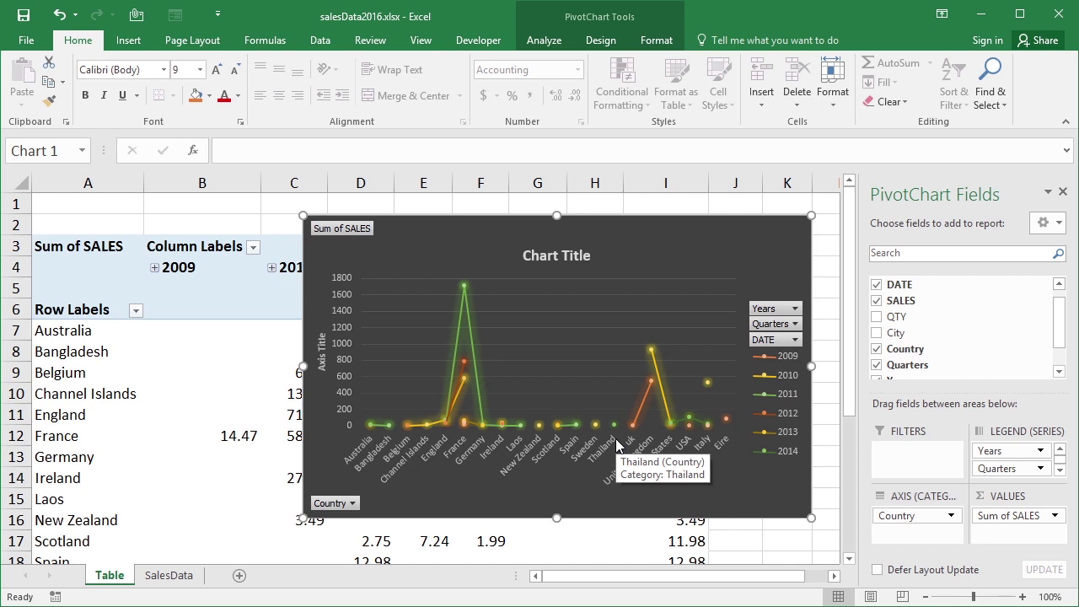
Step: Run Refresh All so Thailand's 2014 point updates to 204.49
{"action": "left_click", "coordinate": [556, 44]}
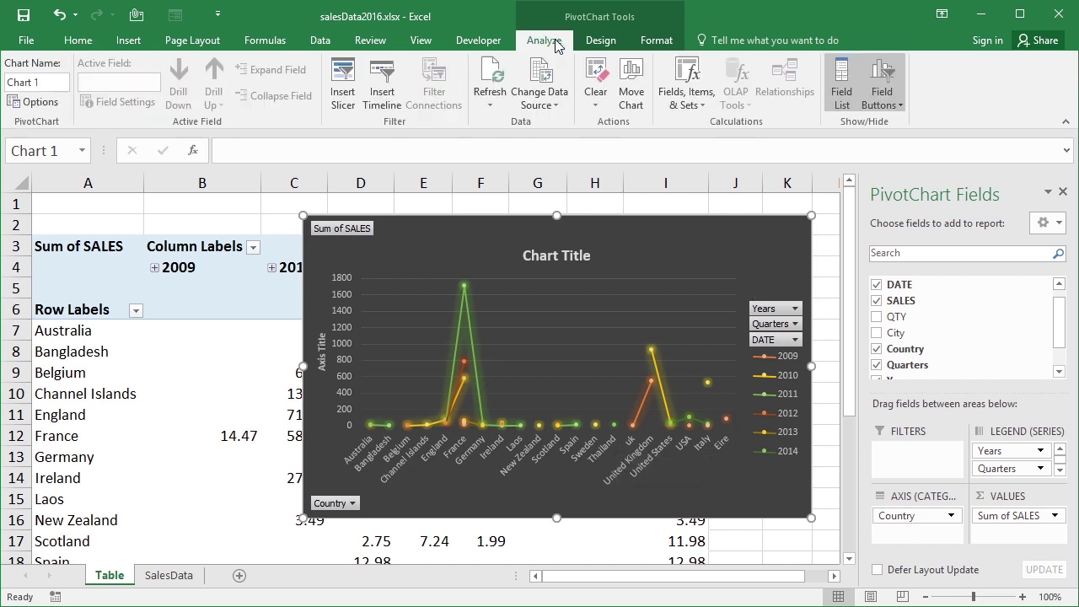
{"action": "left_click", "coordinate": [496, 104]}
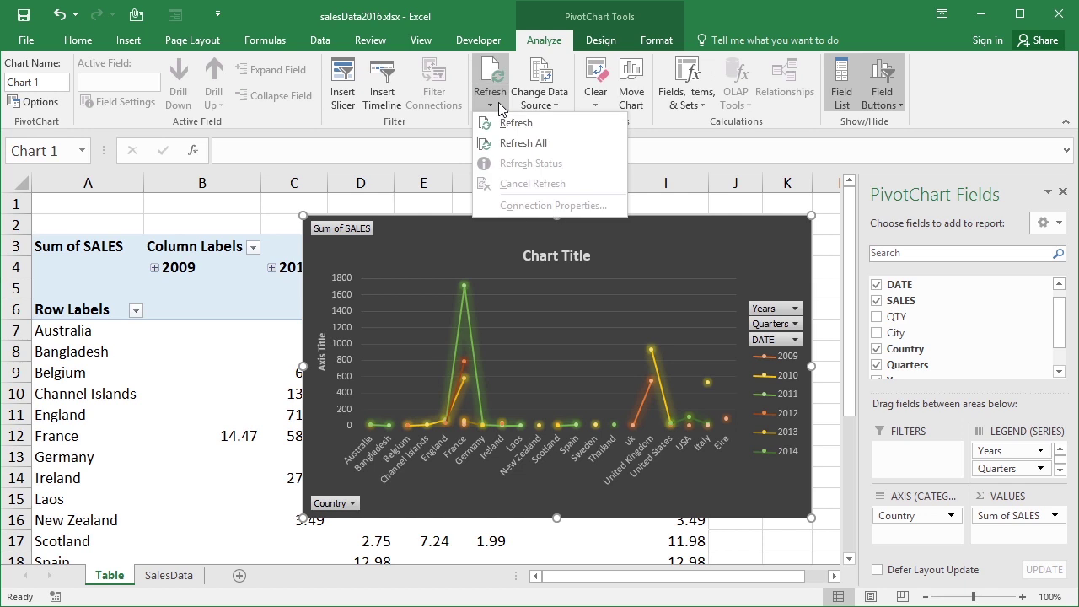
{"action": "left_click", "coordinate": [523, 143]}
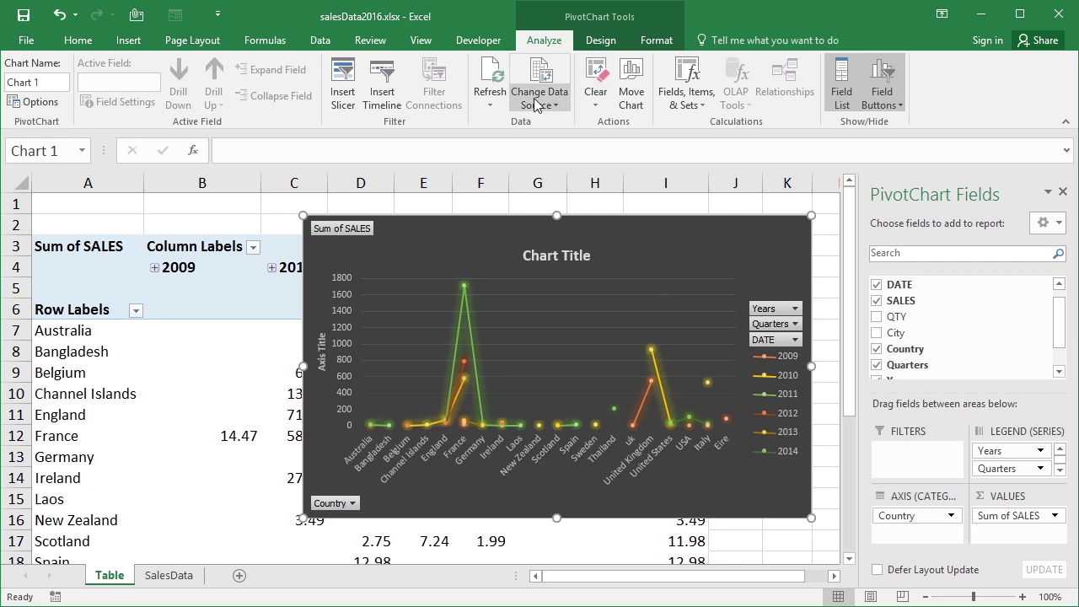
Step: Move the PivotChart onto a new chart sheet named Chart2
{"action": "left_click", "coordinate": [601, 40]}
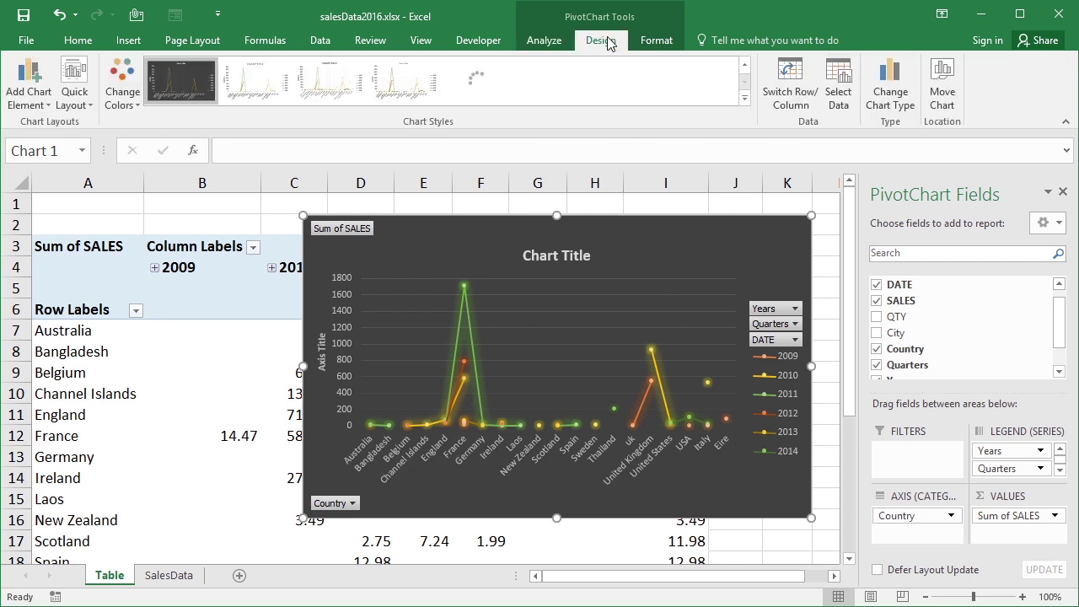
{"action": "left_click", "coordinate": [942, 84]}
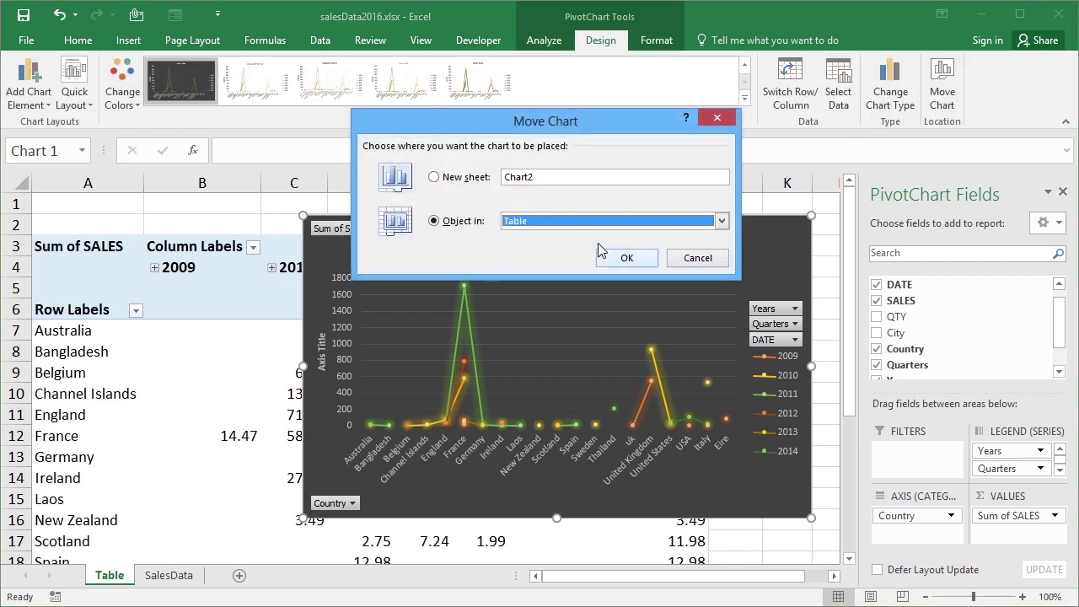
{"action": "left_click", "coordinate": [476, 177]}
{"action": "left_click", "coordinate": [620, 259]}
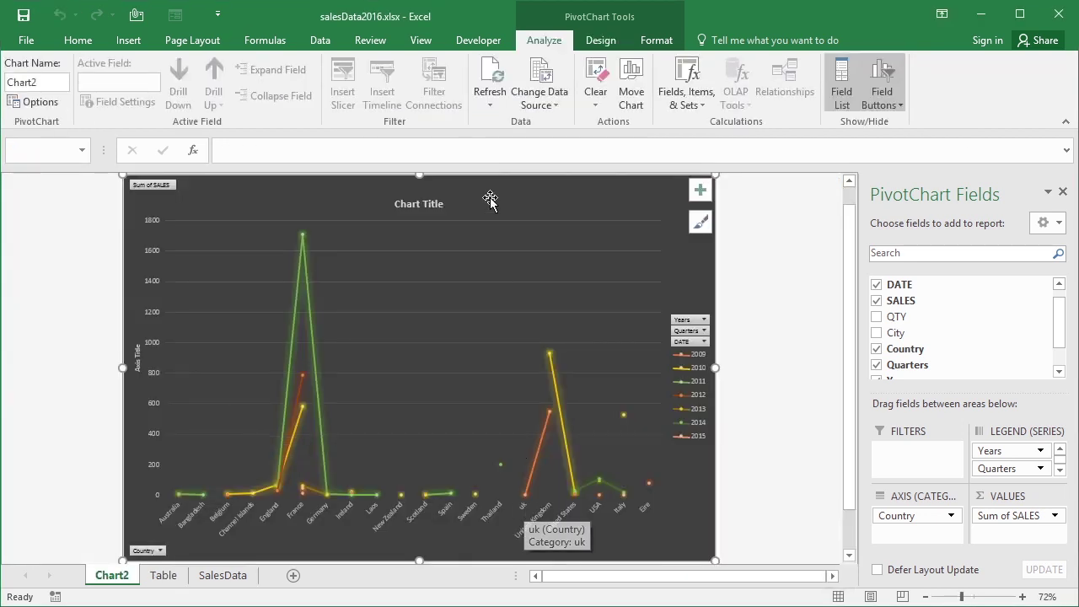
{"action": "left_click", "coordinate": [493, 105]}
{"action": "left_click", "coordinate": [493, 106]}
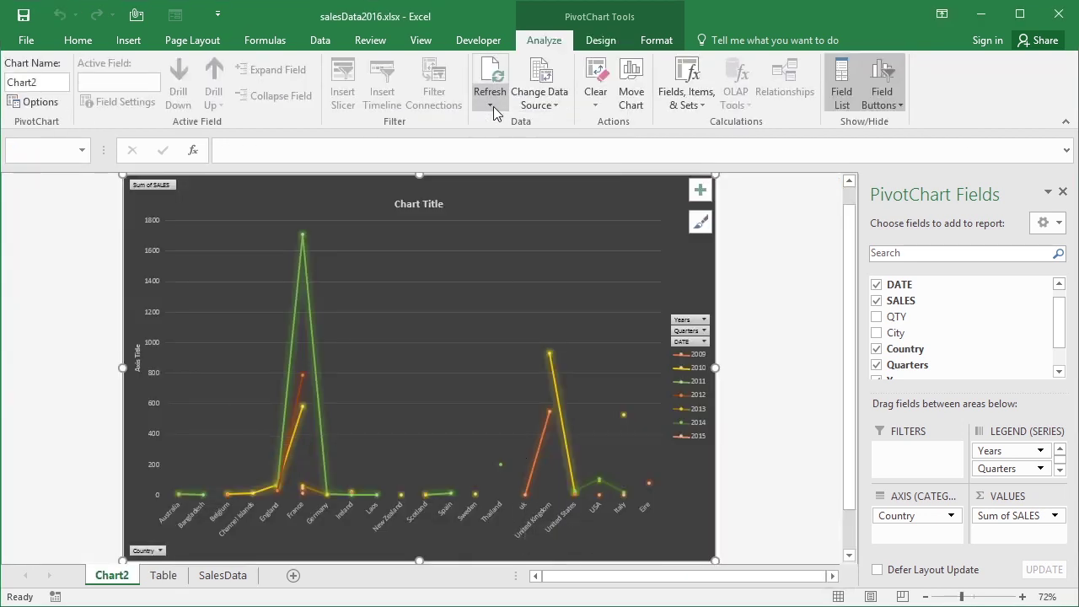